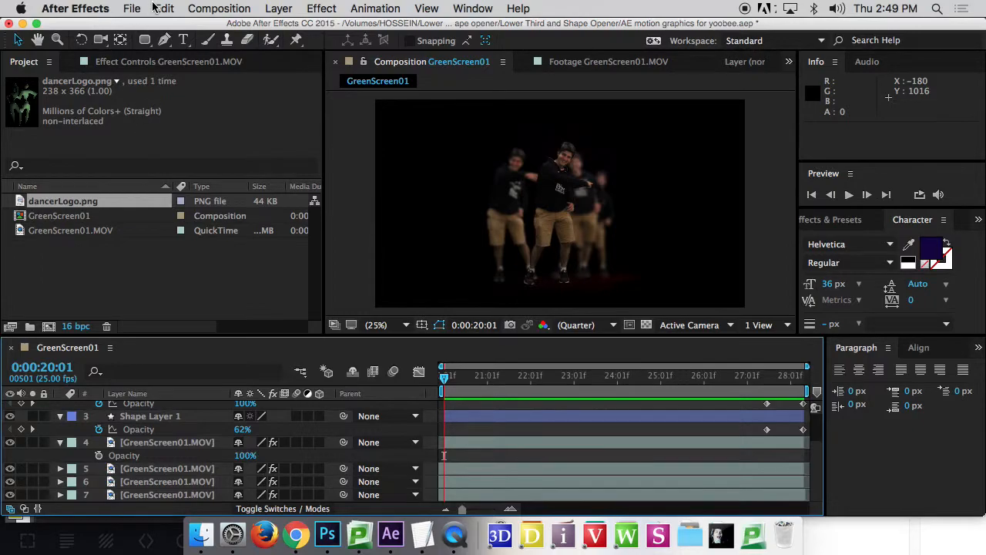
Step: Add the GreenScreen01 composition to the Render Queue for export
left_click(131, 8)
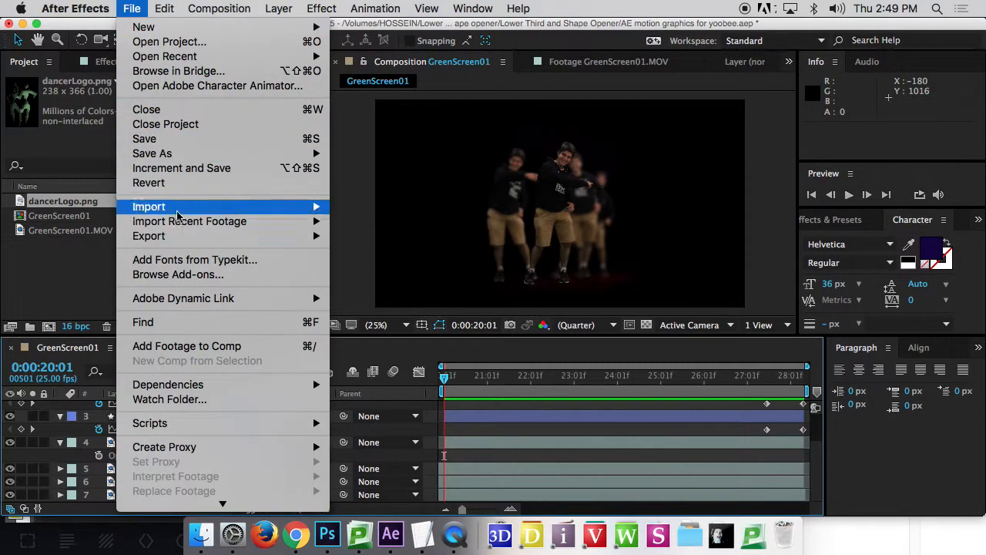
mouse_move(185, 236)
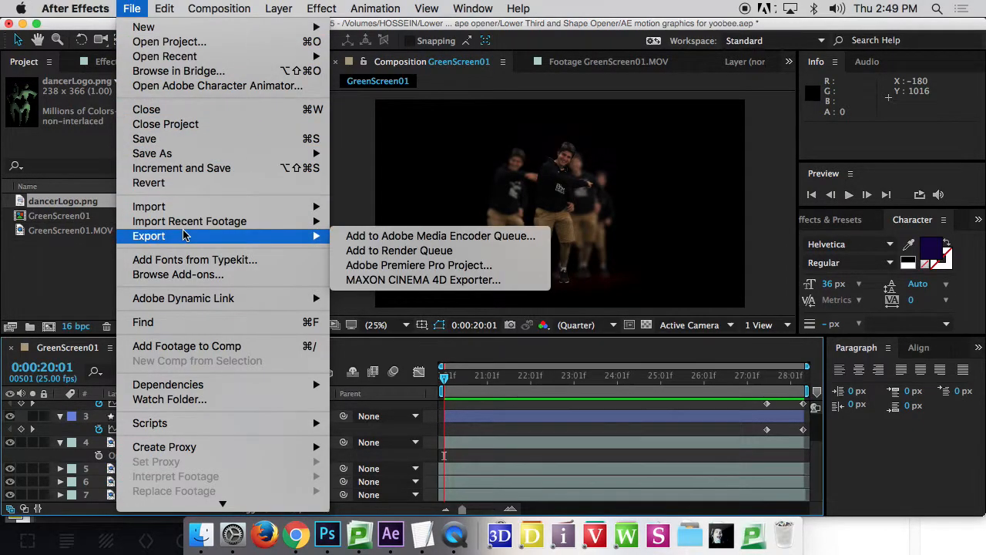
left_click(408, 254)
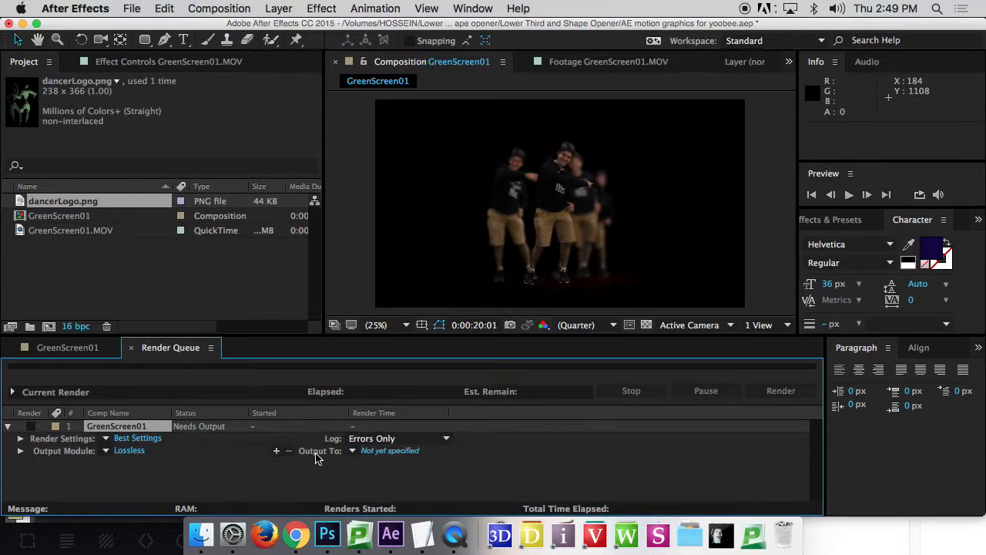
Step: Set the queued composition's output file name to Dancer_Export_v01 as a QuickTime movie in the current folder
left_click(389, 453)
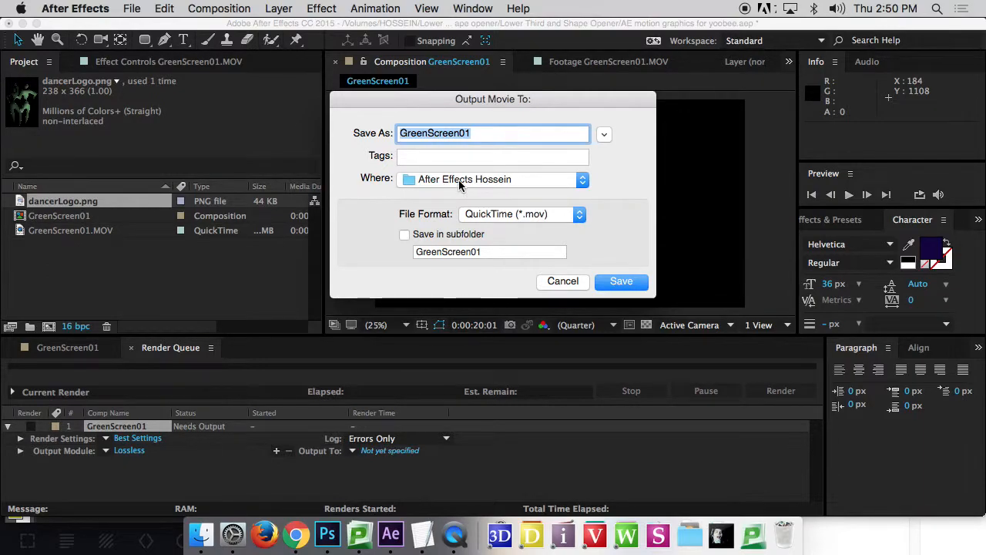
left_click(604, 134)
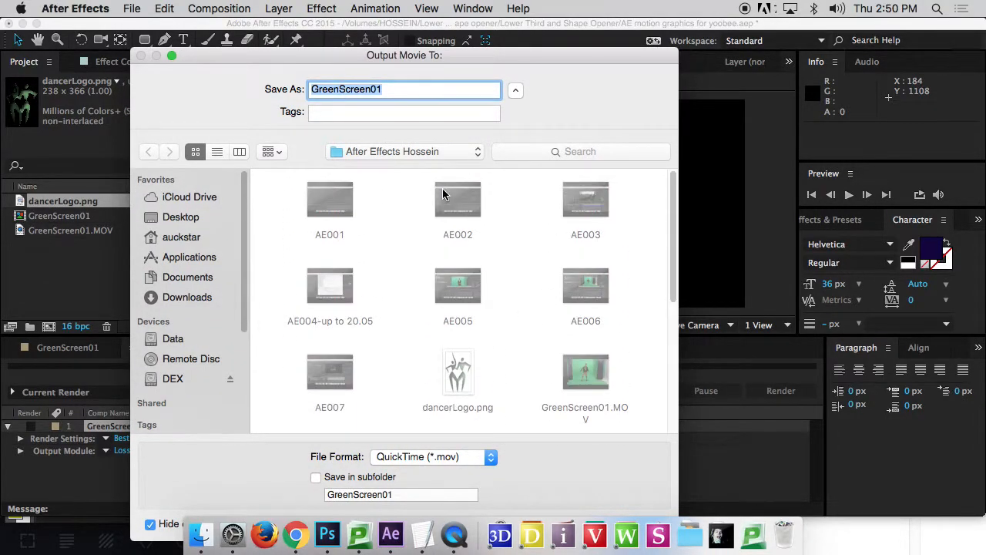
type("Dancer")
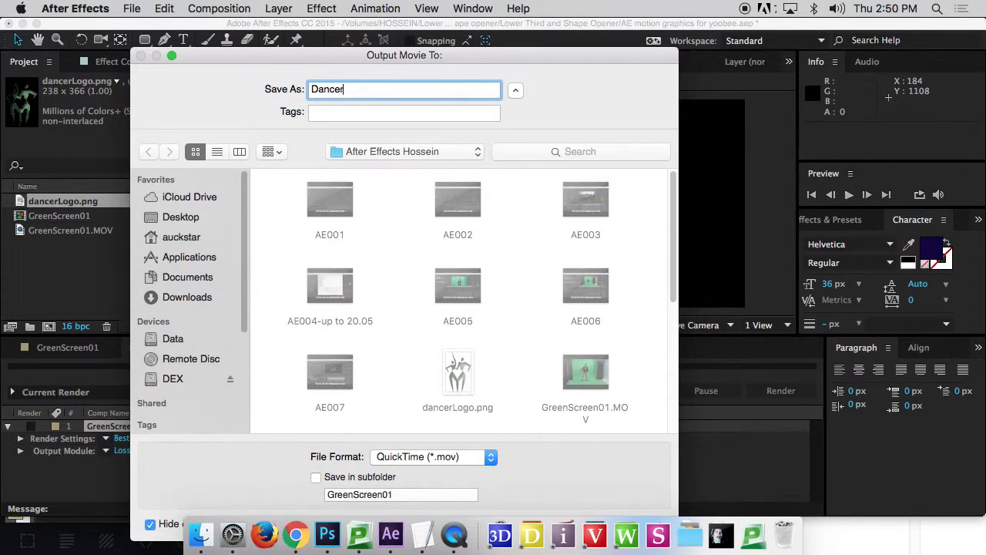
type("_Export_v01")
key("Return")
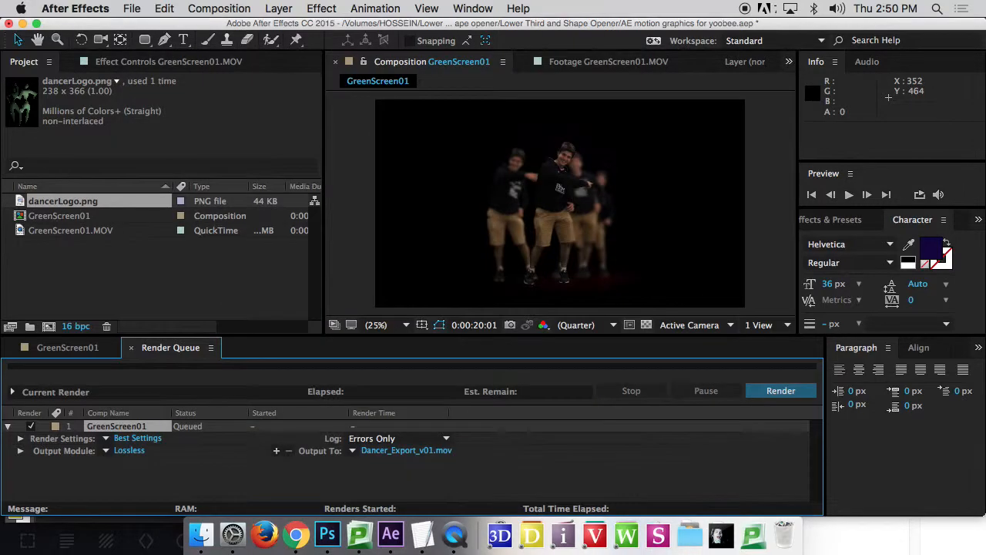
left_click(129, 453)
left_click_drag(426, 98, 375, 51)
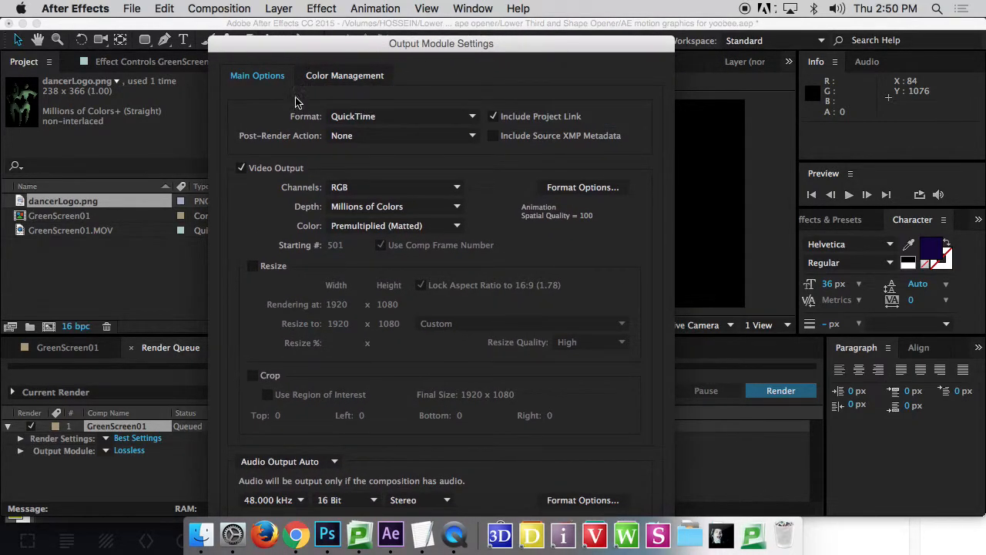
left_click_drag(247, 40, 256, 22)
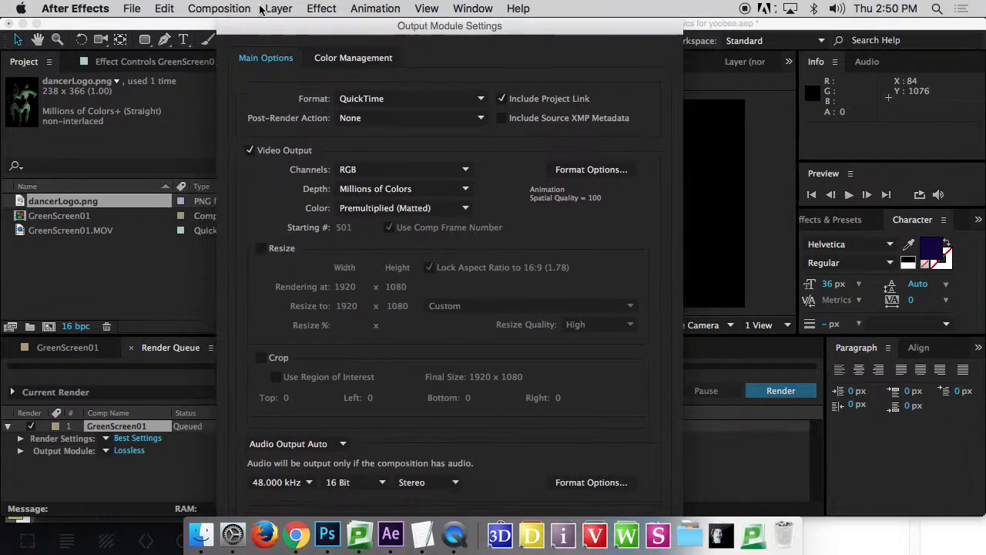
key("Return")
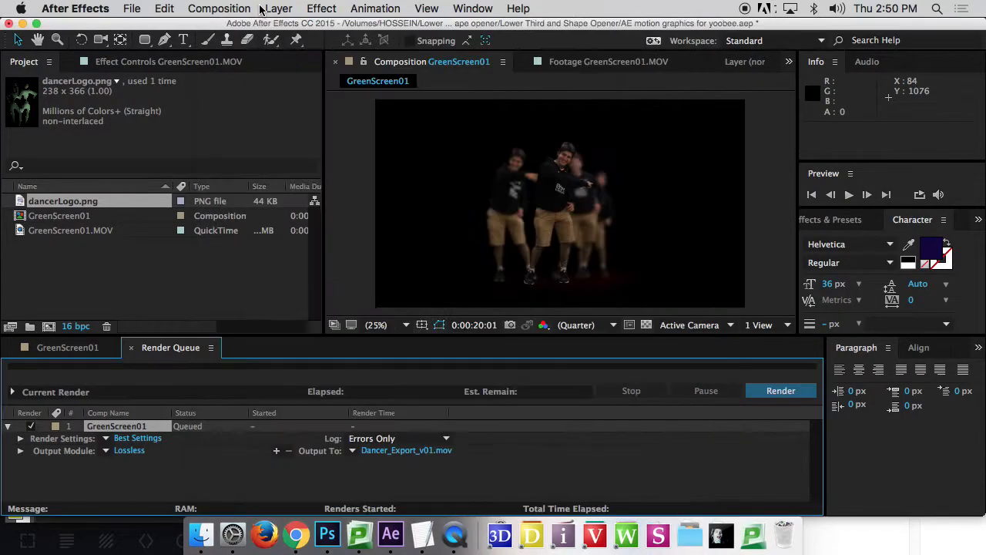
Step: Set the video codec of the queued item's QuickTime output module to H.264 and accept the module settings
left_click(130, 452)
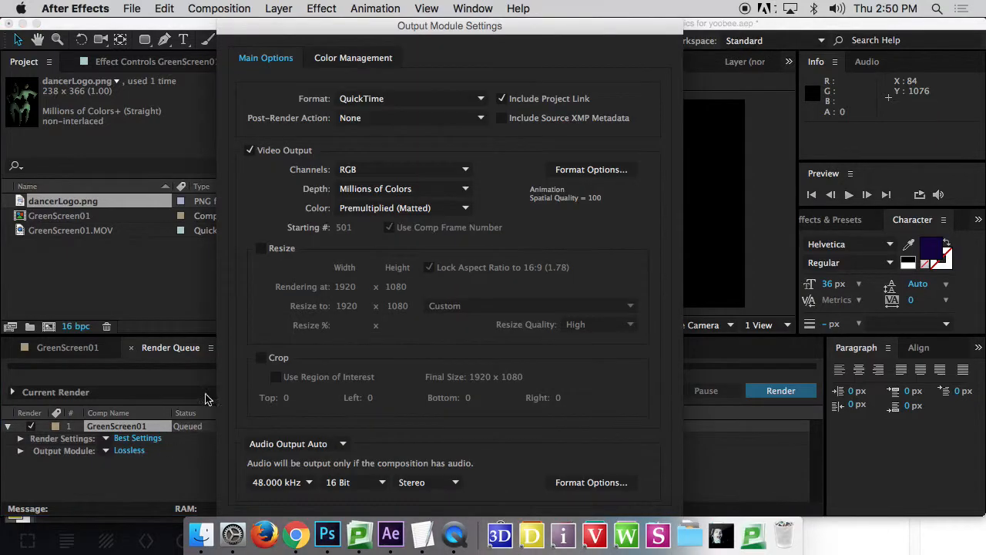
left_click_drag(433, 33, 436, 33)
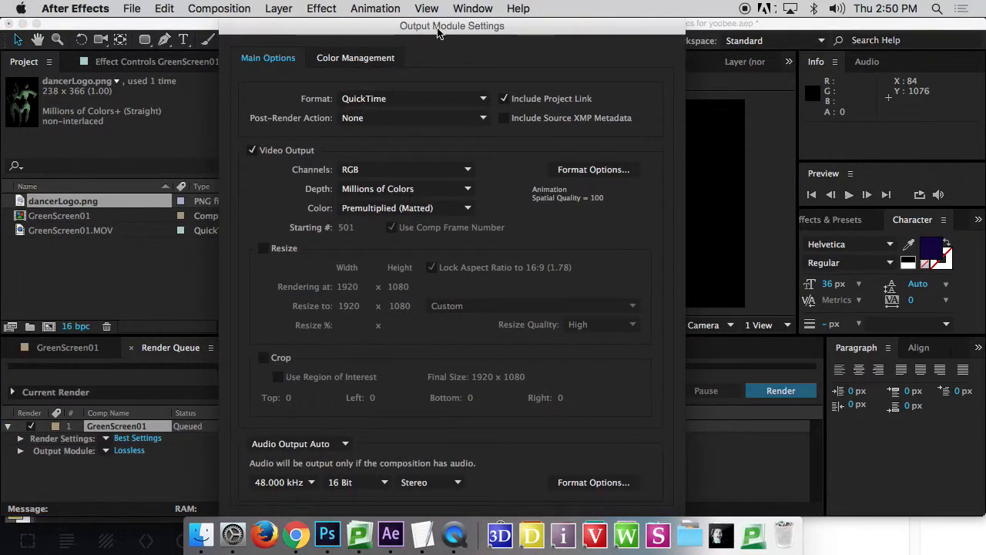
left_click(594, 171)
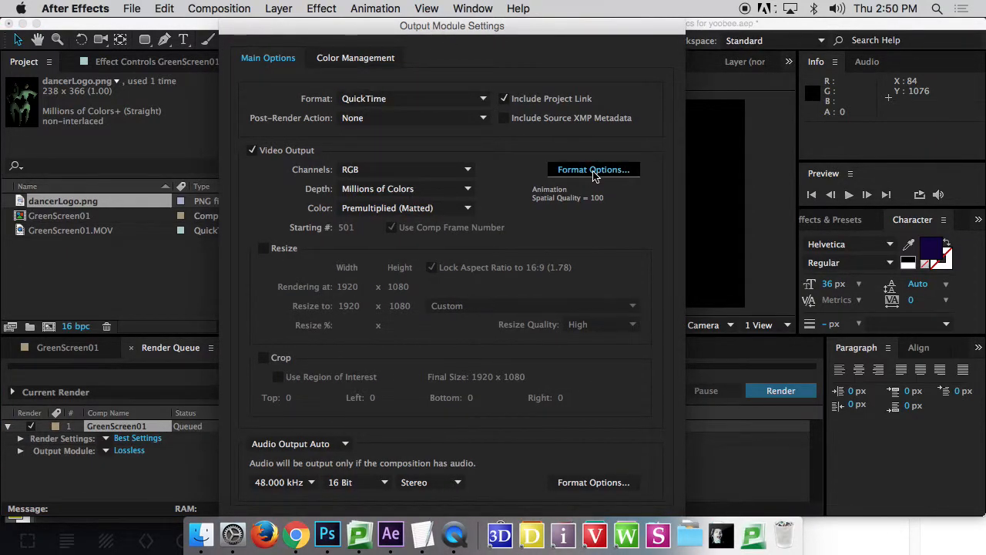
left_click(558, 114)
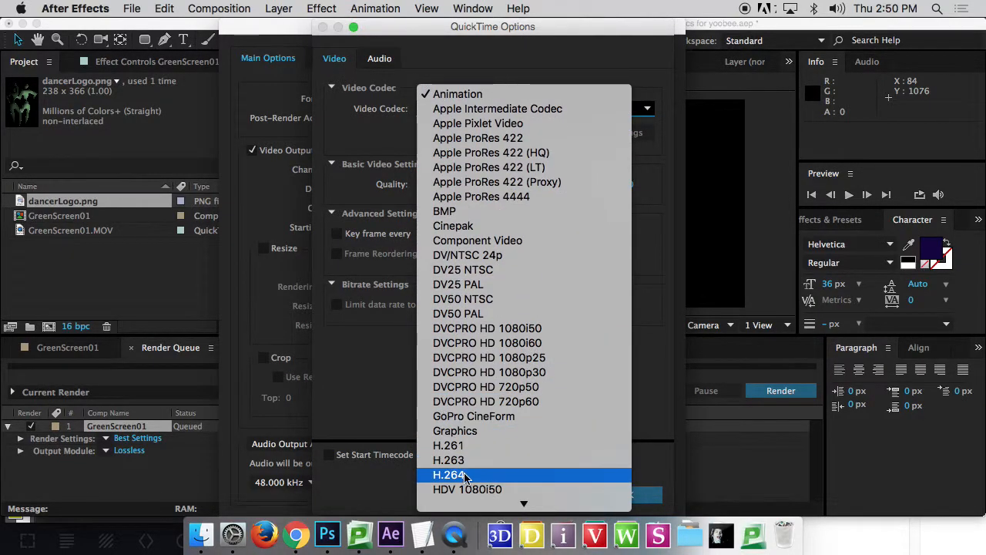
left_click(465, 474)
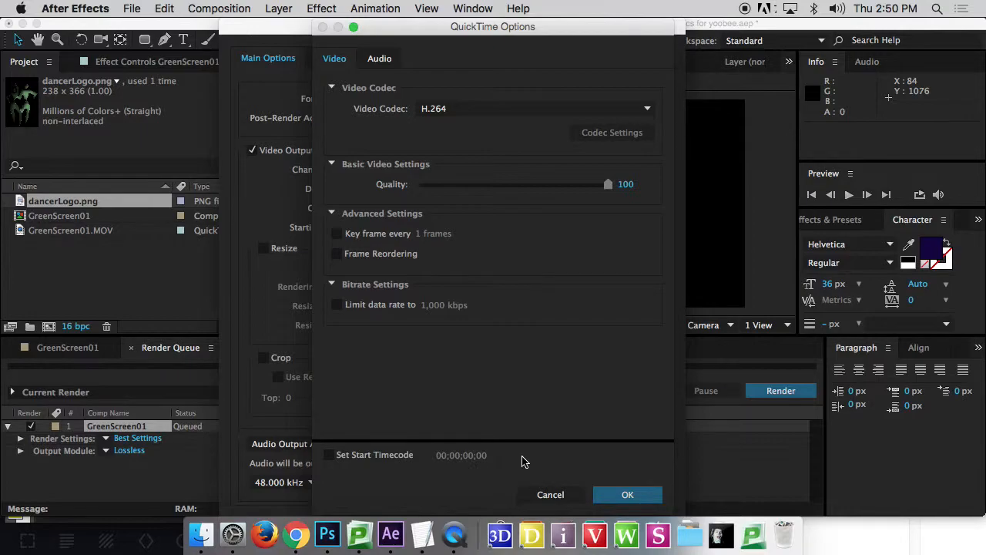
left_click(624, 493)
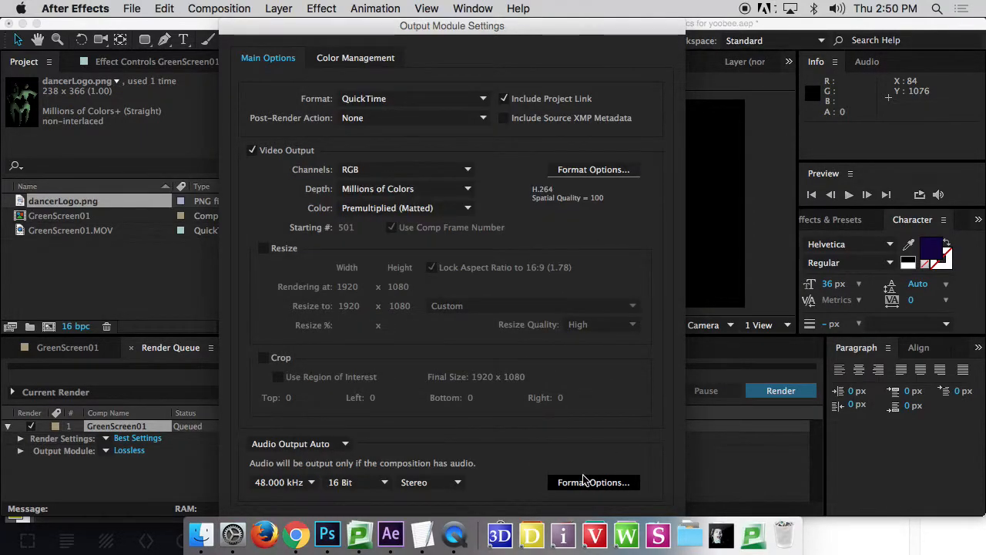
key("Return")
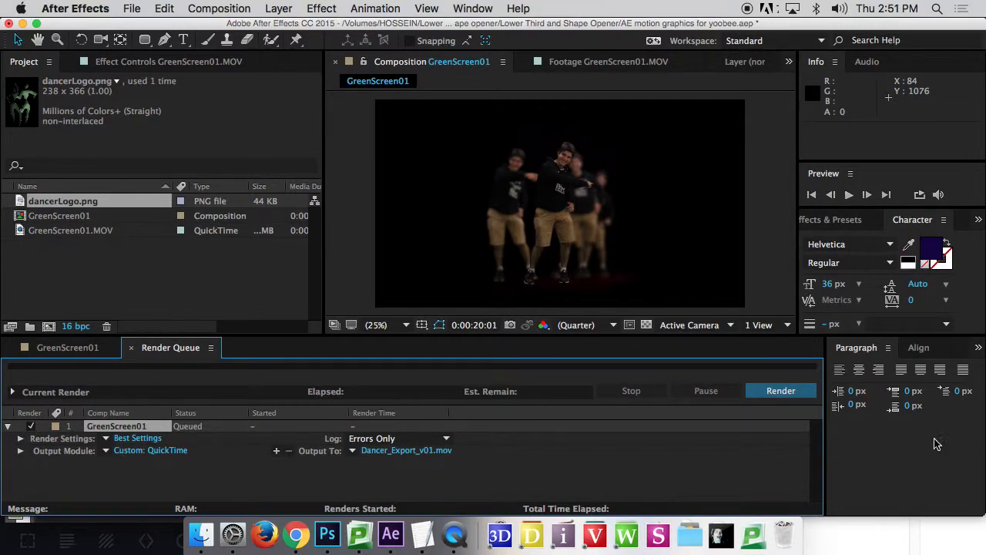
Step: Render the queued GreenScreen01 composition to Dancer_Export_v01.mov, dismissing any alerts
left_click(804, 398)
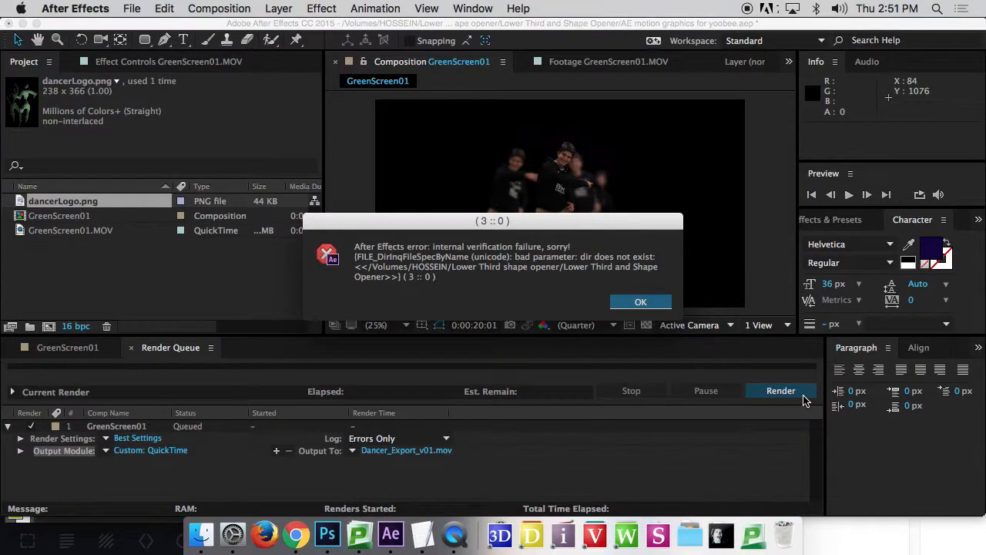
left_click(640, 305)
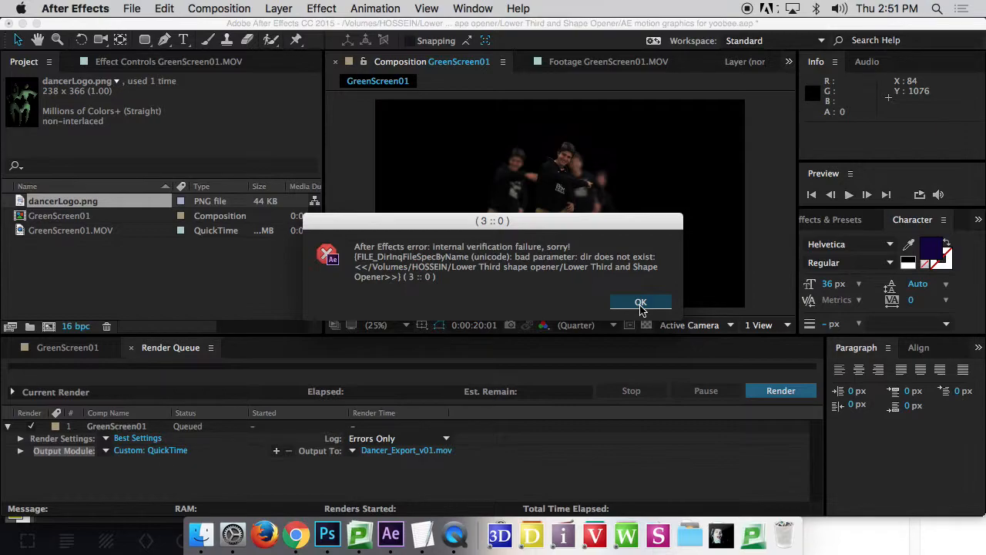
left_click(640, 303)
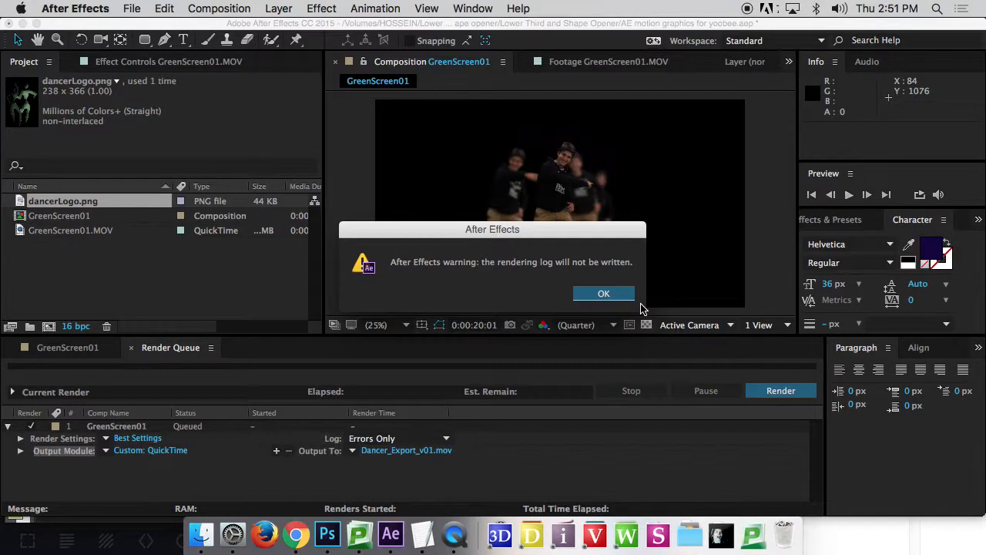
left_click(599, 297)
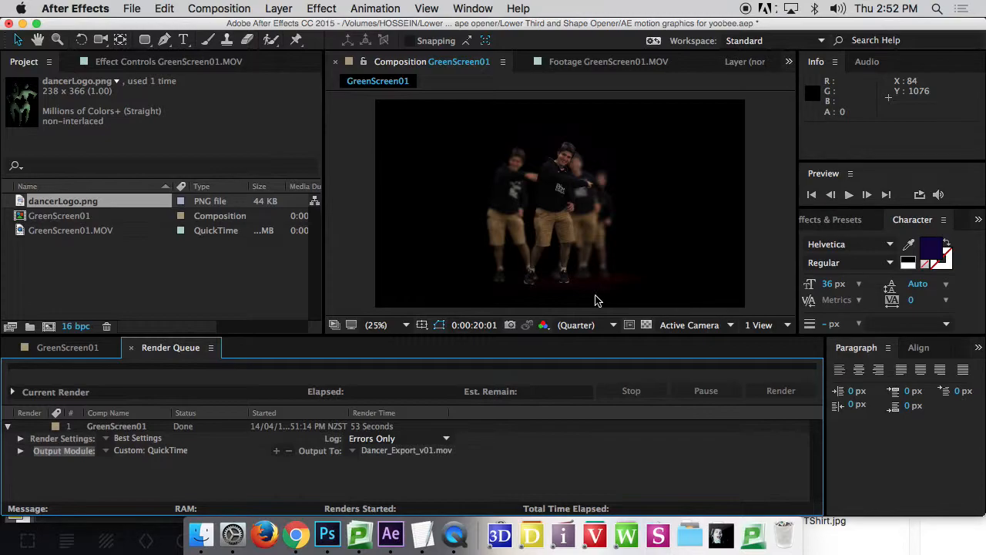
Step: Switch to Finder, locate Dancer_Export_v01.mov in the export folder and play it in a quick preview
left_click(201, 534)
left_click_drag(601, 241, 491, 164)
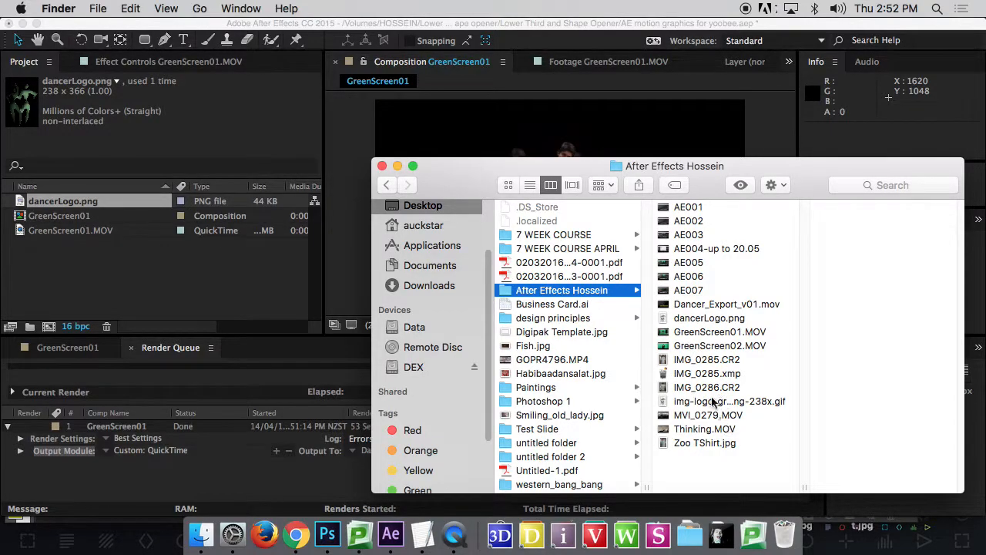
left_click(701, 303)
left_click_drag(663, 163, 416, 100)
key("space")
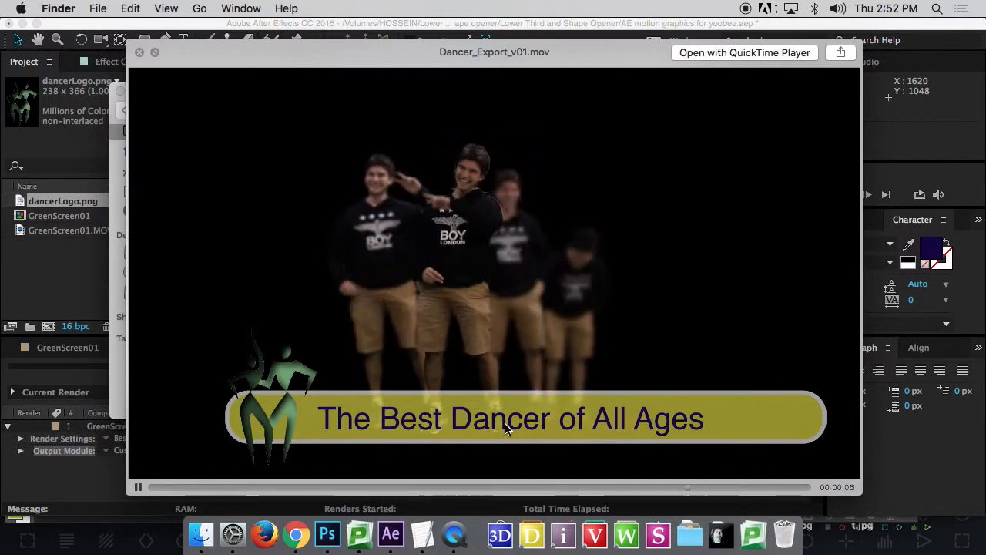
key("space")
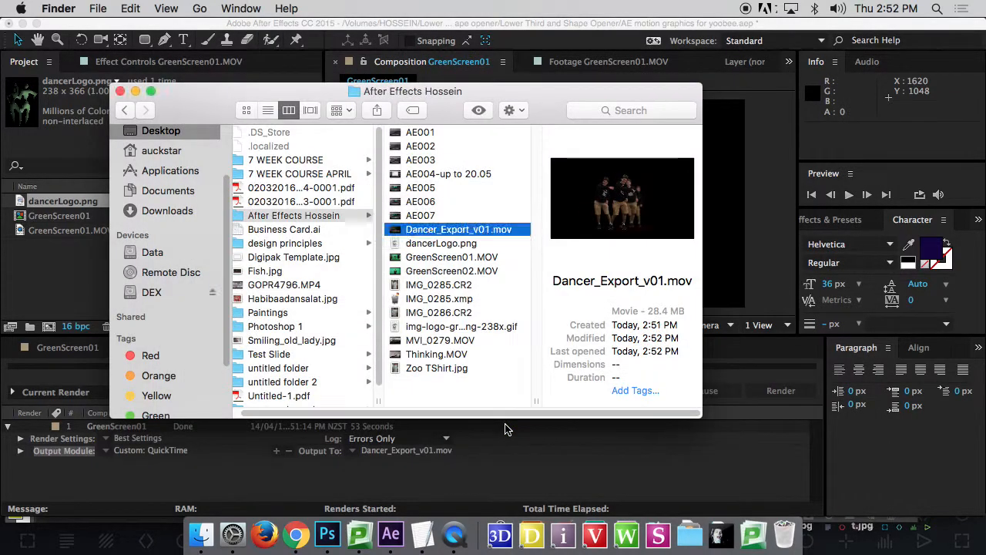
Step: Switch back to After Effects, close the Render Queue and show the GreenScreen01 timeline
left_click(461, 22)
left_click(140, 255)
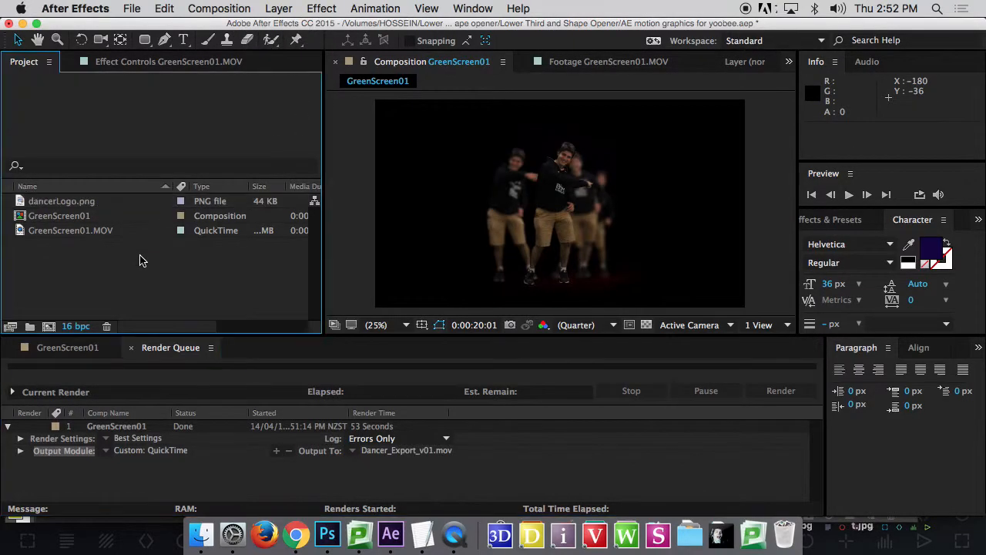
left_click(131, 347)
left_click(71, 348)
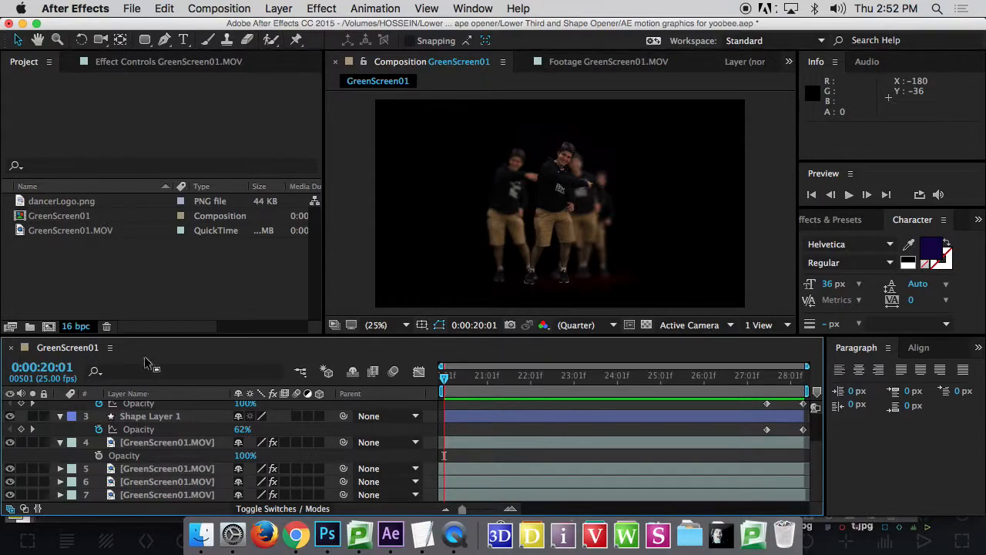
Step: Add GreenScreen01 to the Render Queue a second time
left_click(132, 9)
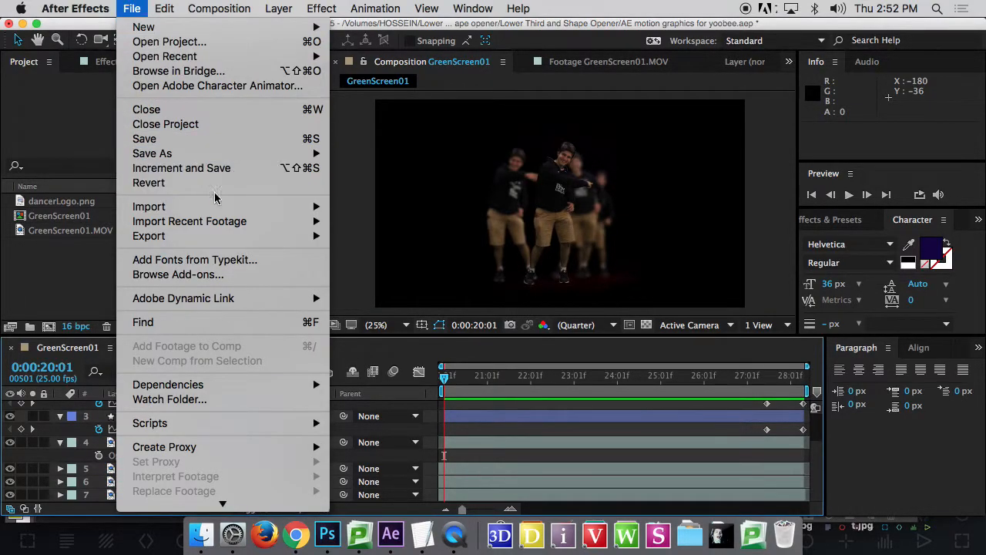
mouse_move(260, 236)
left_click(441, 251)
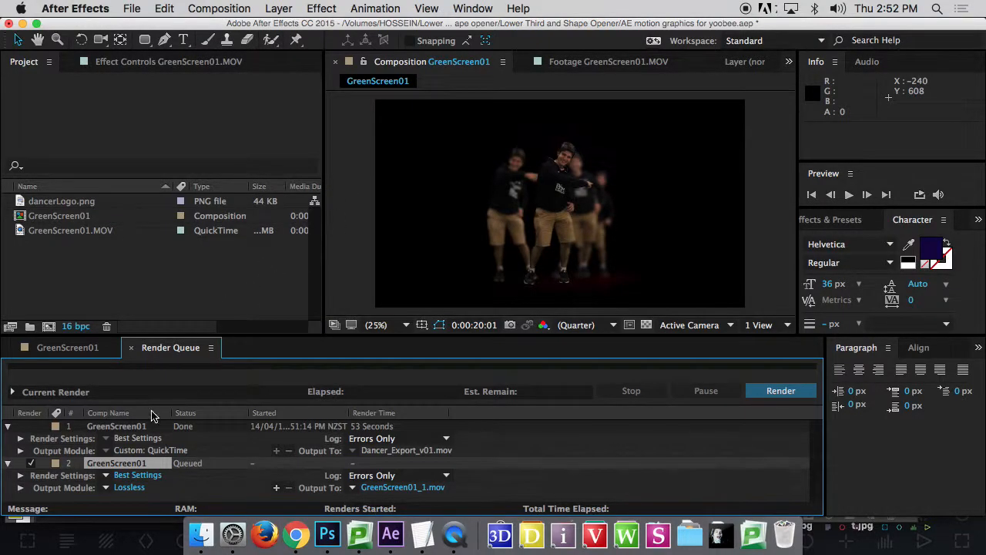
Step: Set the second queue item's output to a movie named test on the Desktop
left_click(398, 490)
scroll(570, 362, "down", 5)
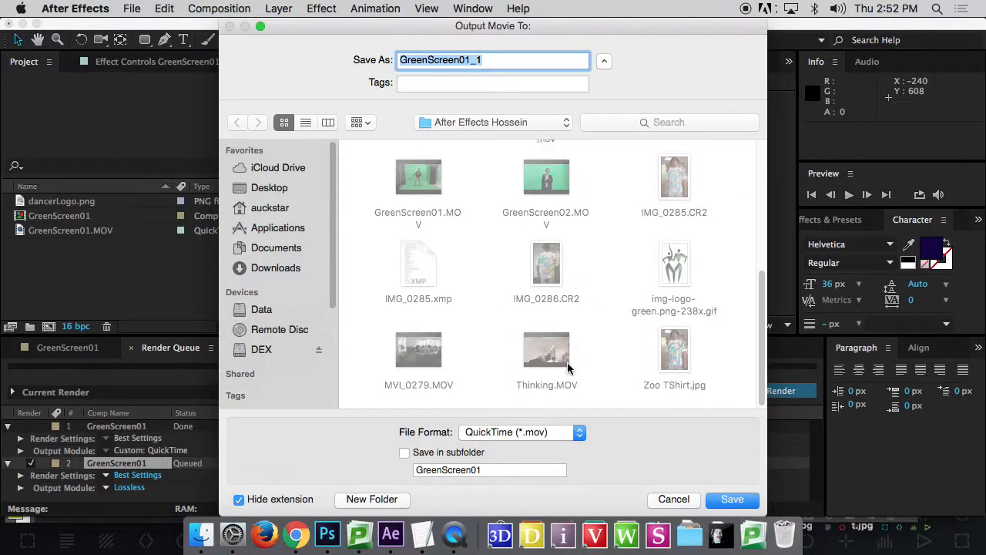
scroll(567, 368, "up", 5)
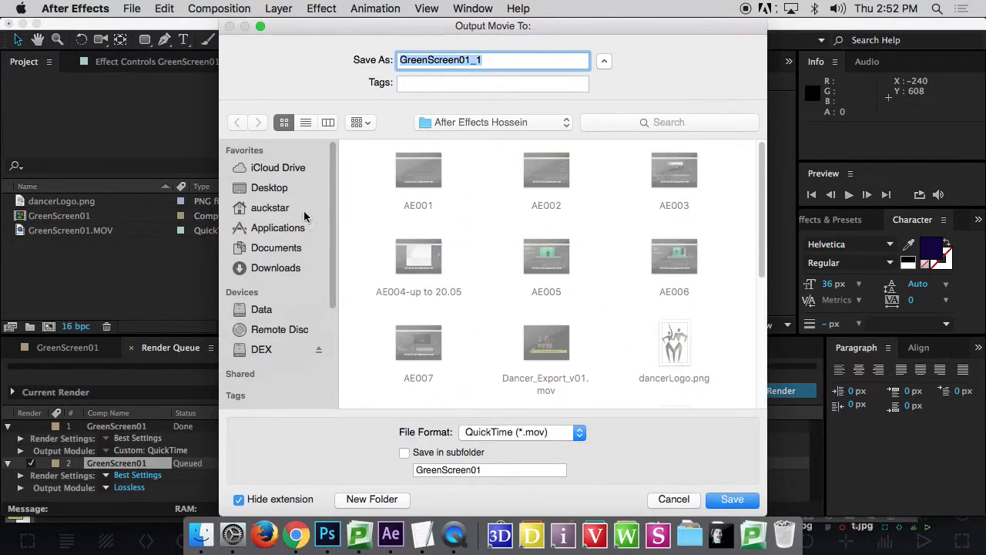
left_click(281, 189)
key("BackSpace")
type("test")
key("Return")
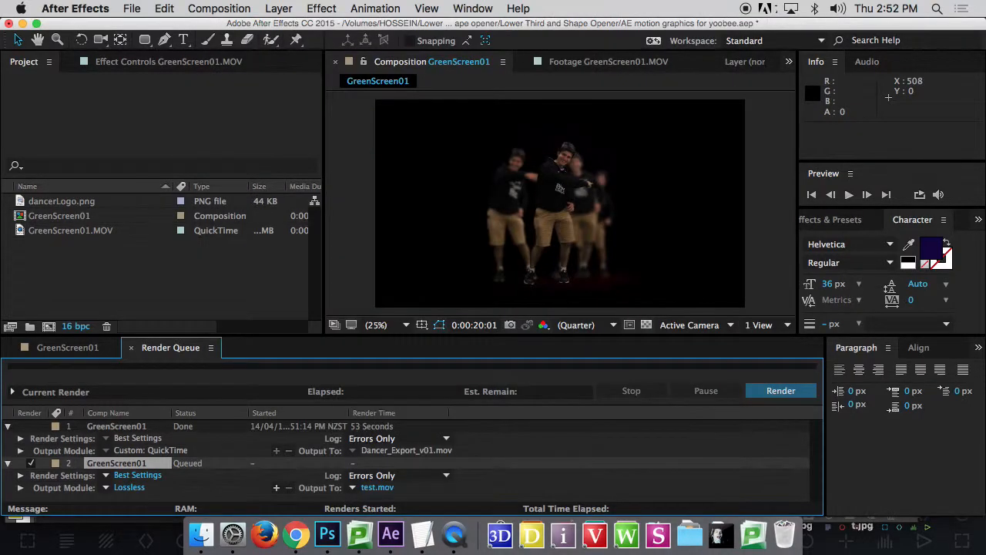
Step: Set the second queue item's QuickTime video codec to H.264 and start rendering it
left_click(129, 487)
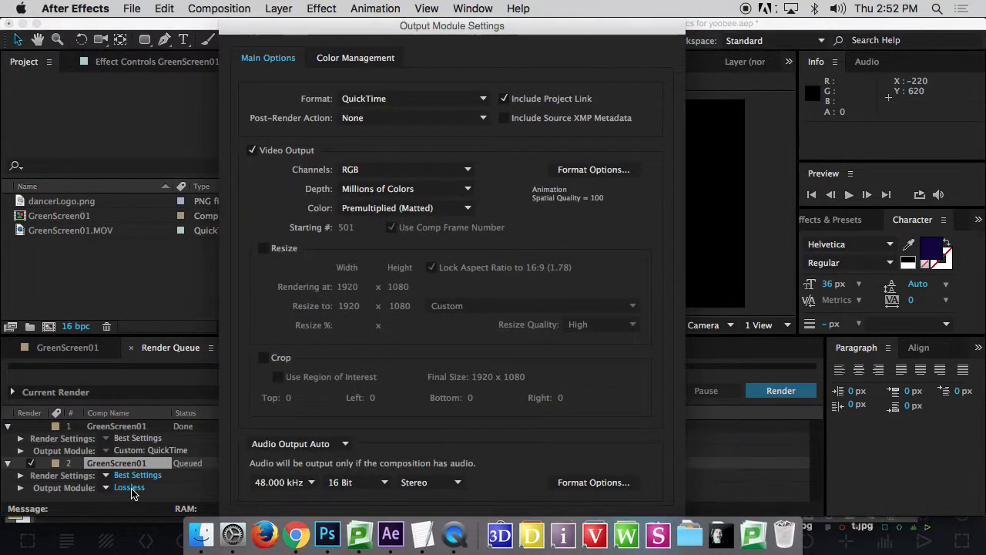
left_click(593, 177)
left_click(540, 114)
scroll(543, 207, "down", 5)
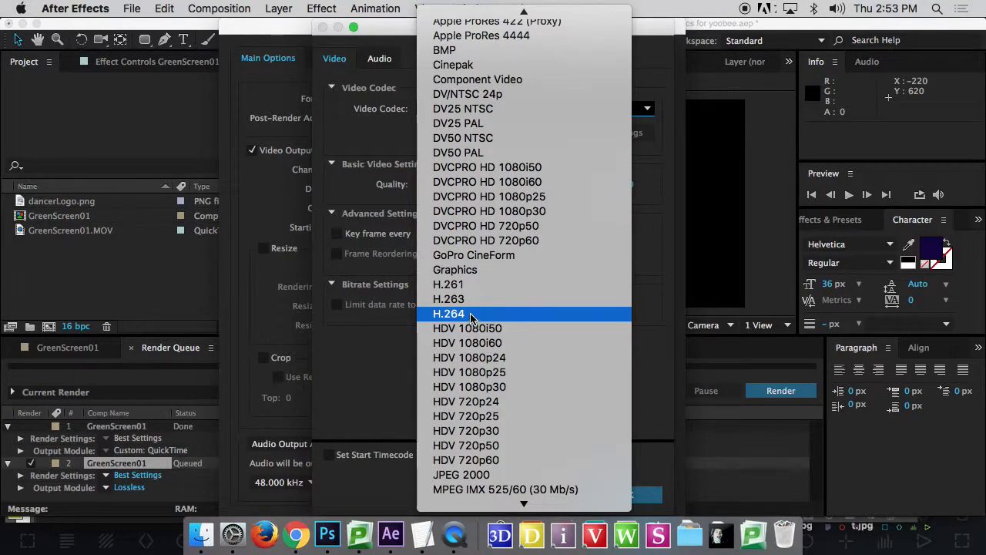
scroll(510, 335, "up", 3)
scroll(509, 337, "down", 10)
scroll(511, 356, "up", 10)
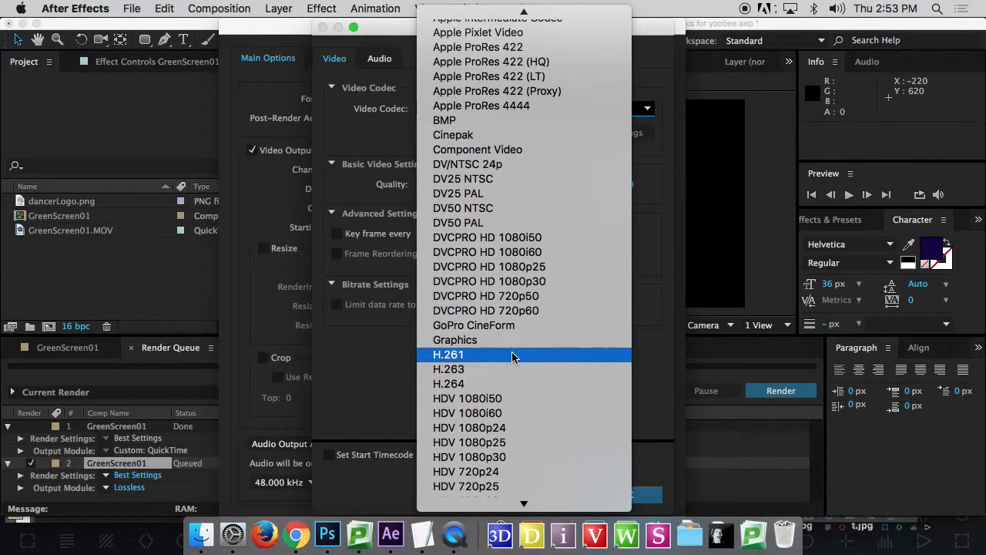
scroll(511, 356, "up", 1)
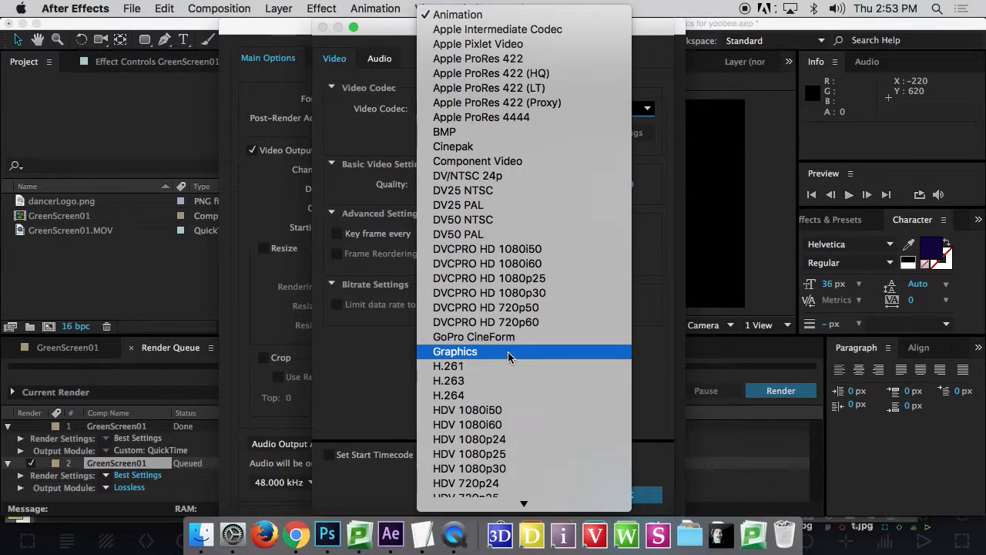
left_click(508, 394)
left_click(623, 497)
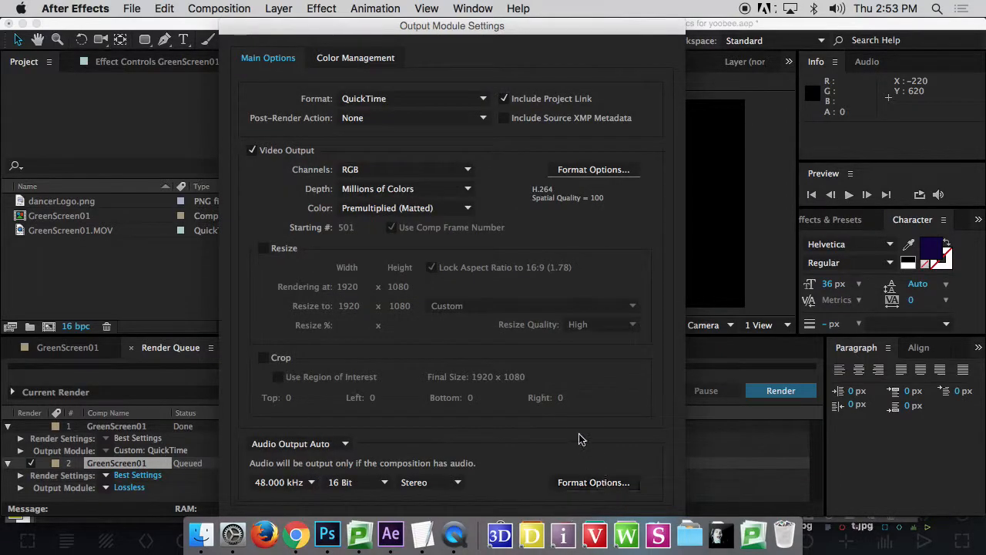
key("Return")
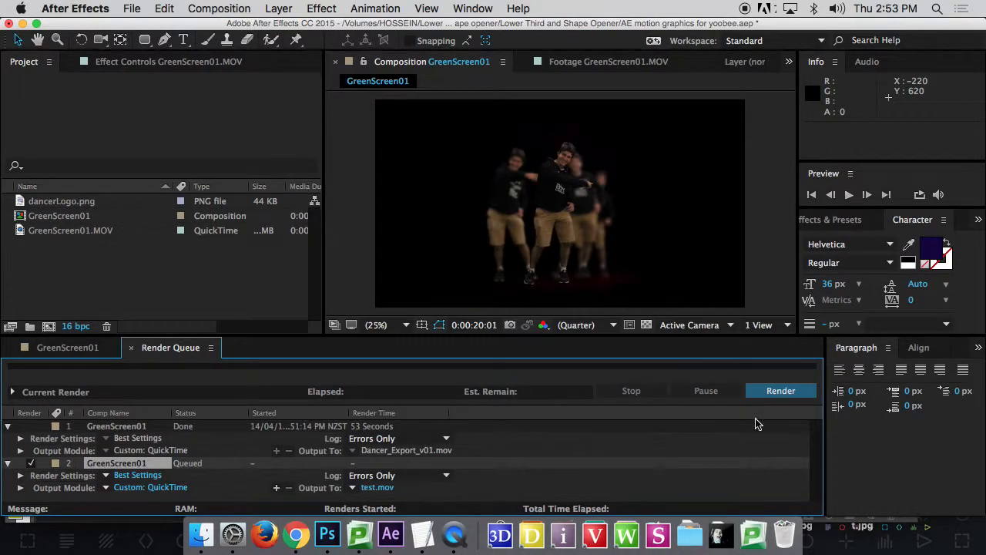
left_click(768, 399)
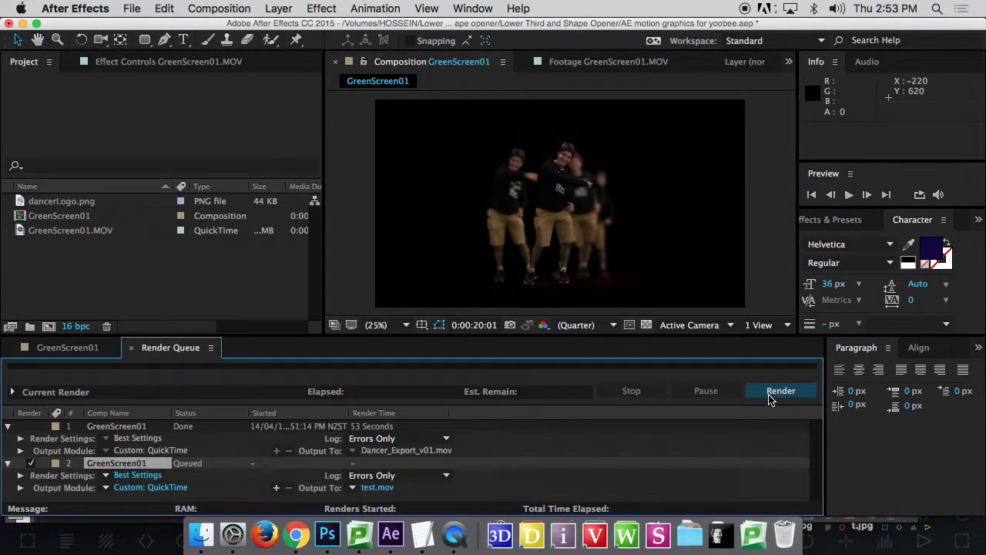